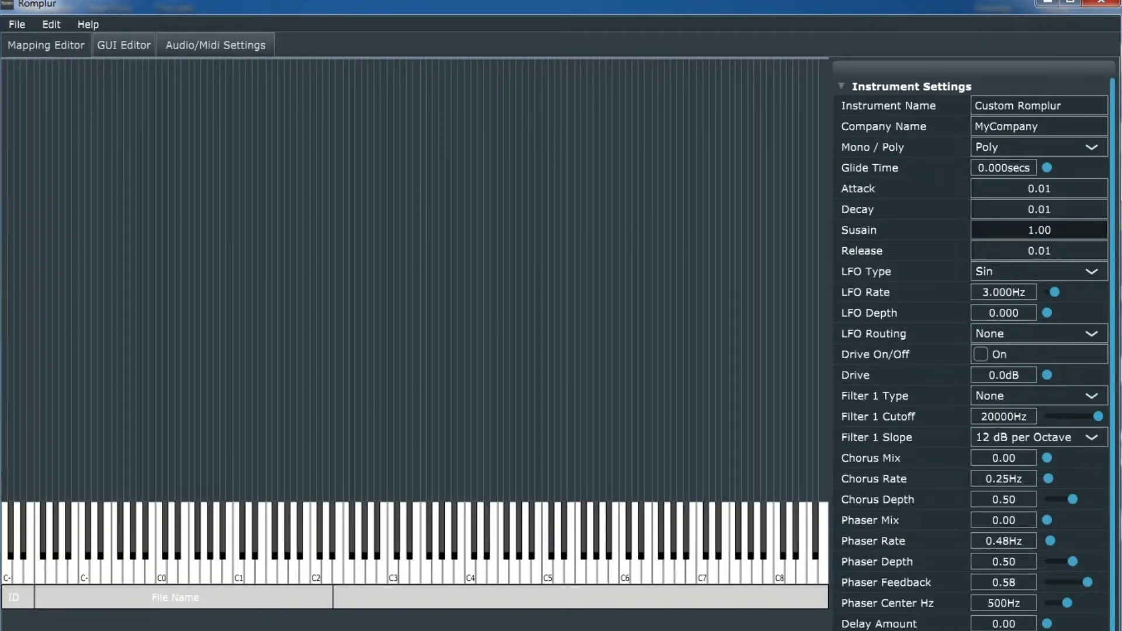
Import the Japanese String Asia 060 sample from the China instruments folder at root note 60 and extend its key range across the whole keyboard
key(alt+Tab)
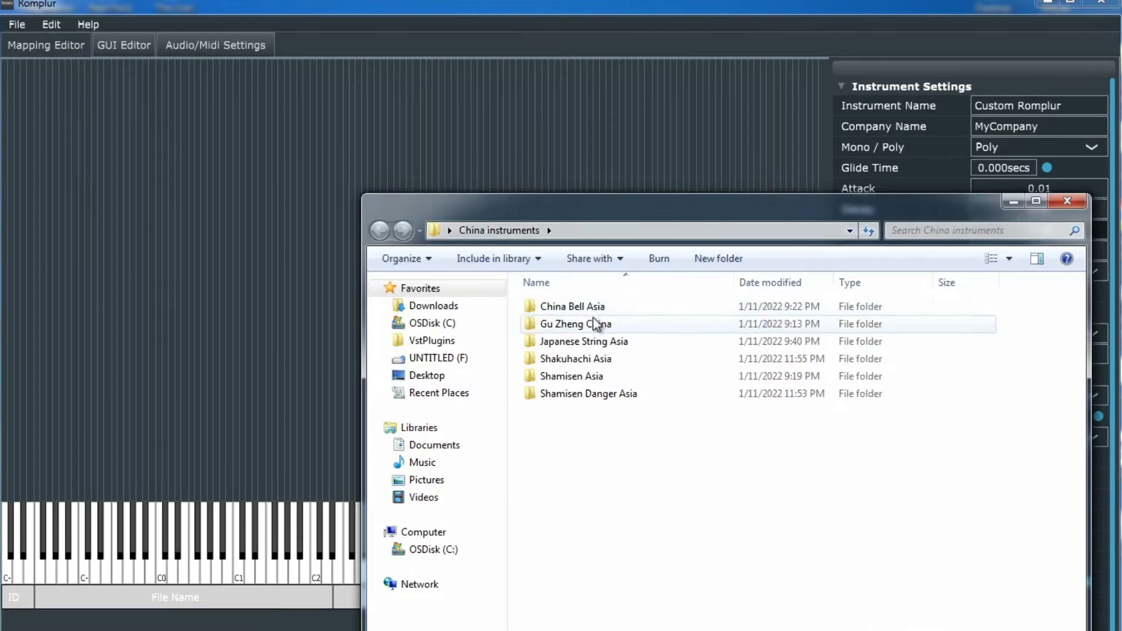
double_click(595, 344)
scroll(613, 467, down, 1)
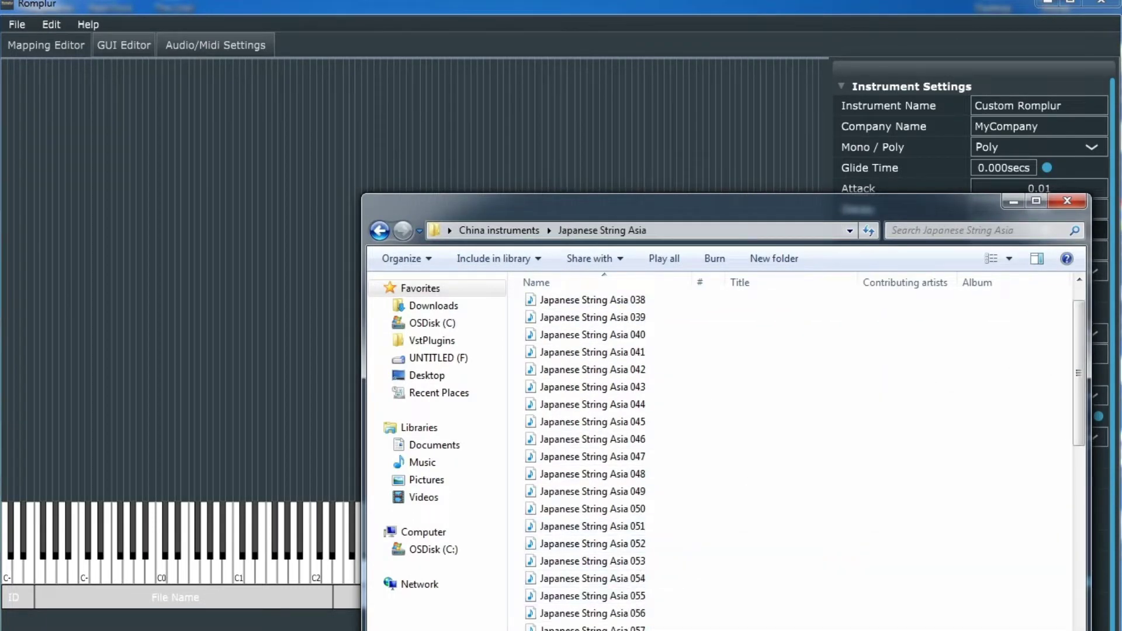
drag(593, 630, 293, 286)
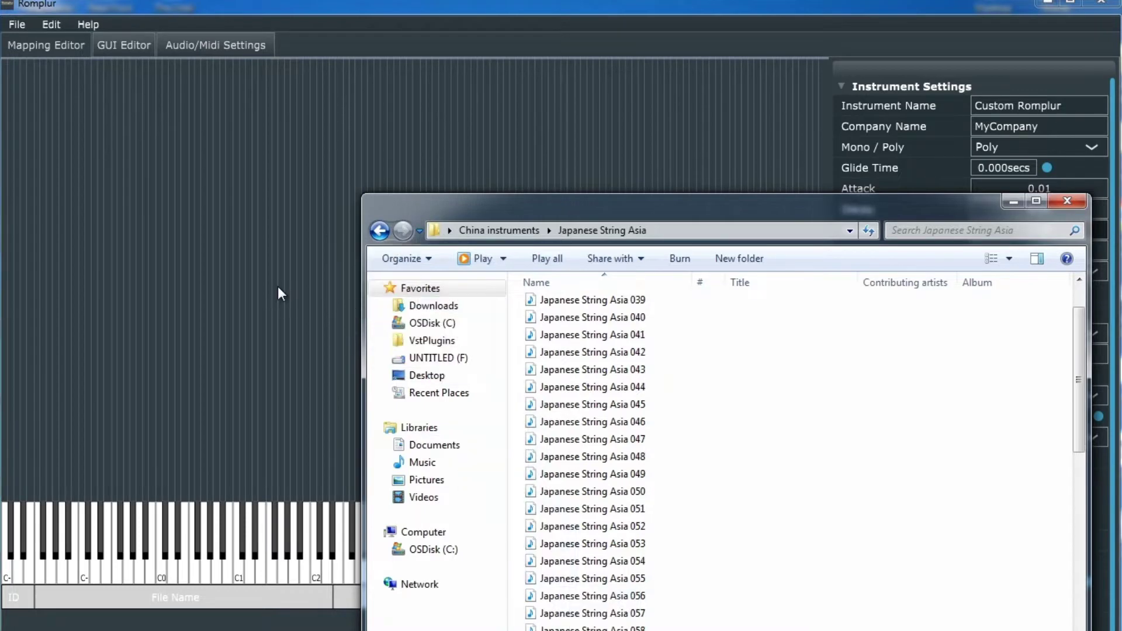
drag(601, 202, 1118, 226)
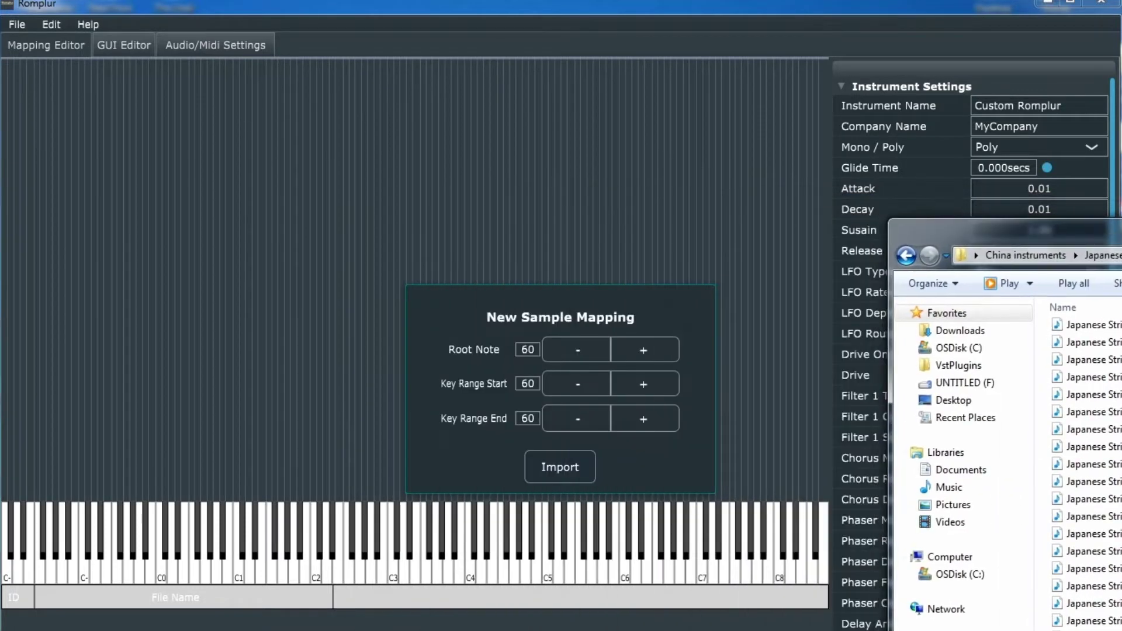
click(560, 472)
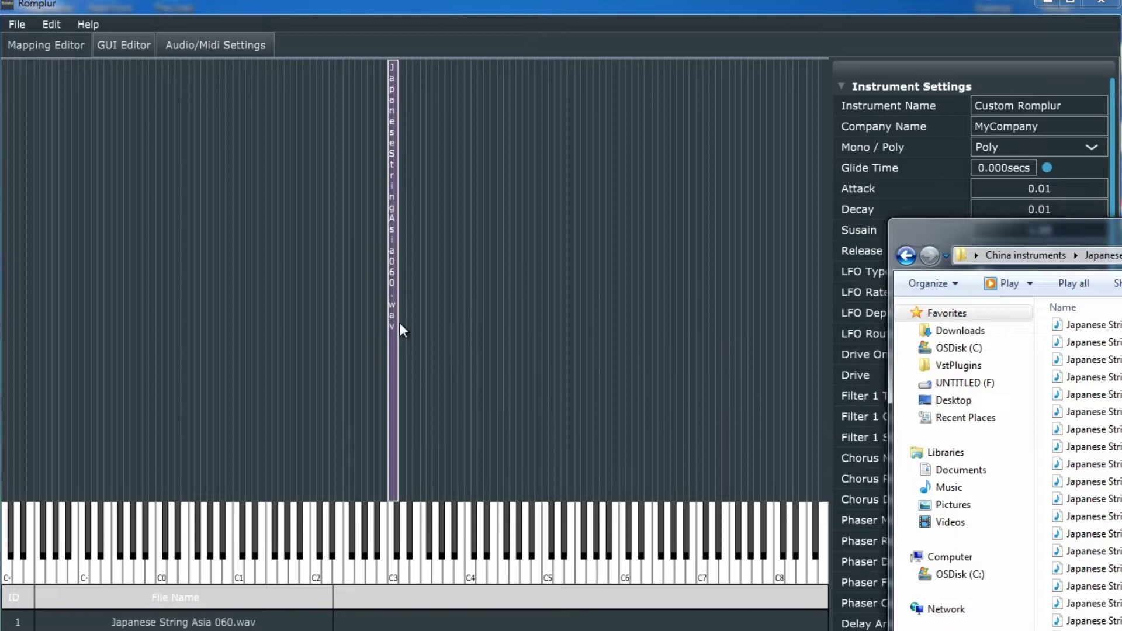
drag(398, 321, 828, 333)
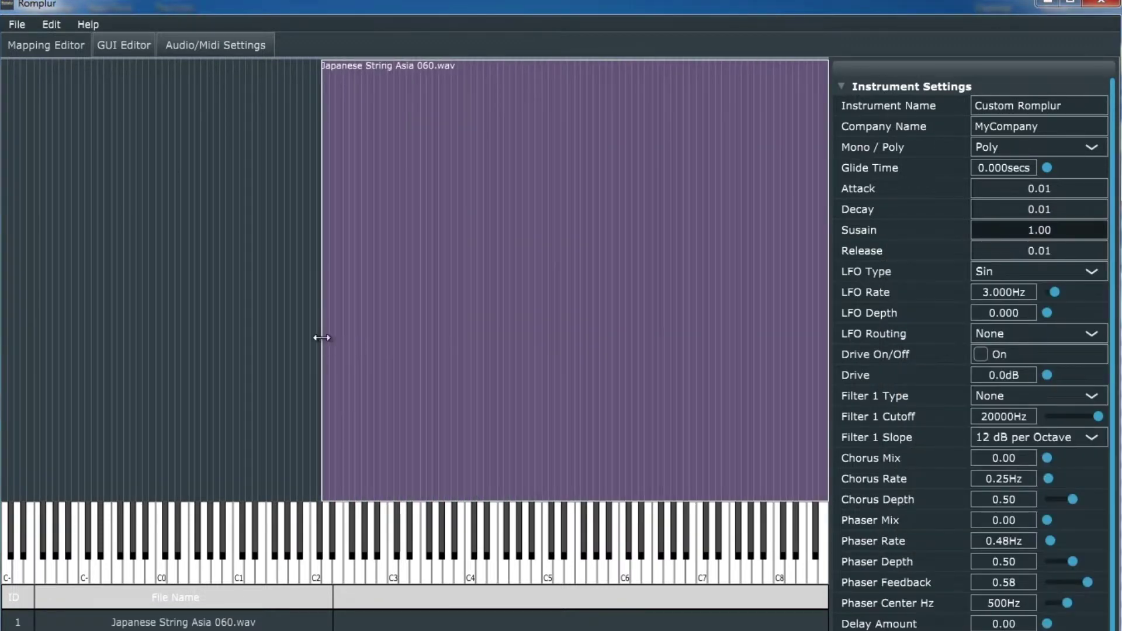
drag(320, 337, 211, 323)
Set the instrument name to "Preset - Japanese String"
click(1033, 107)
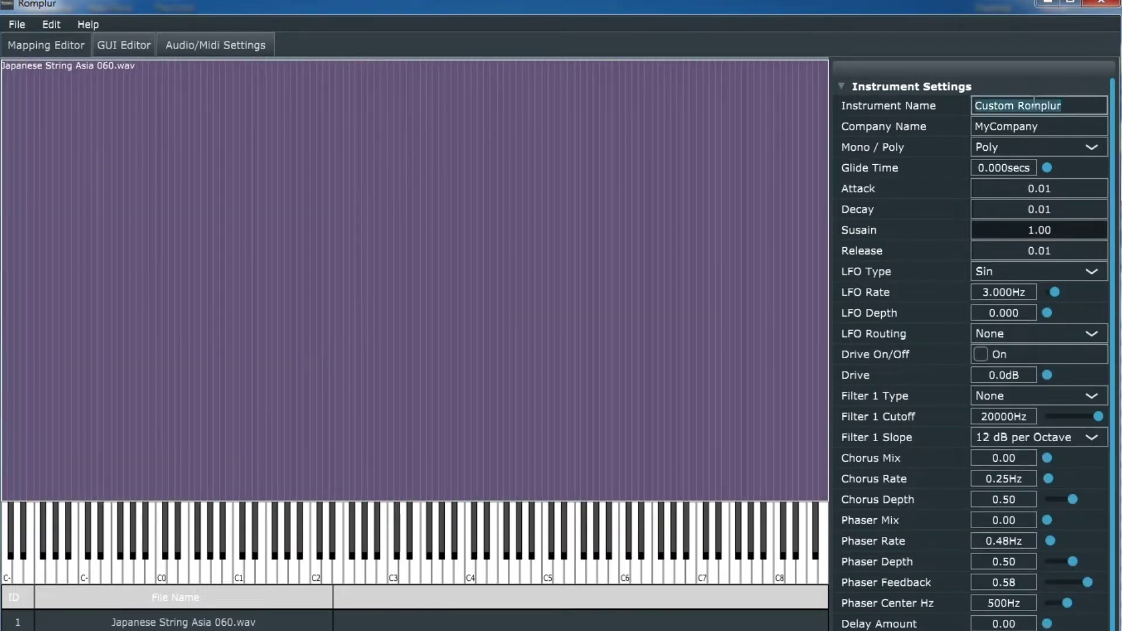
key(BackSpace)
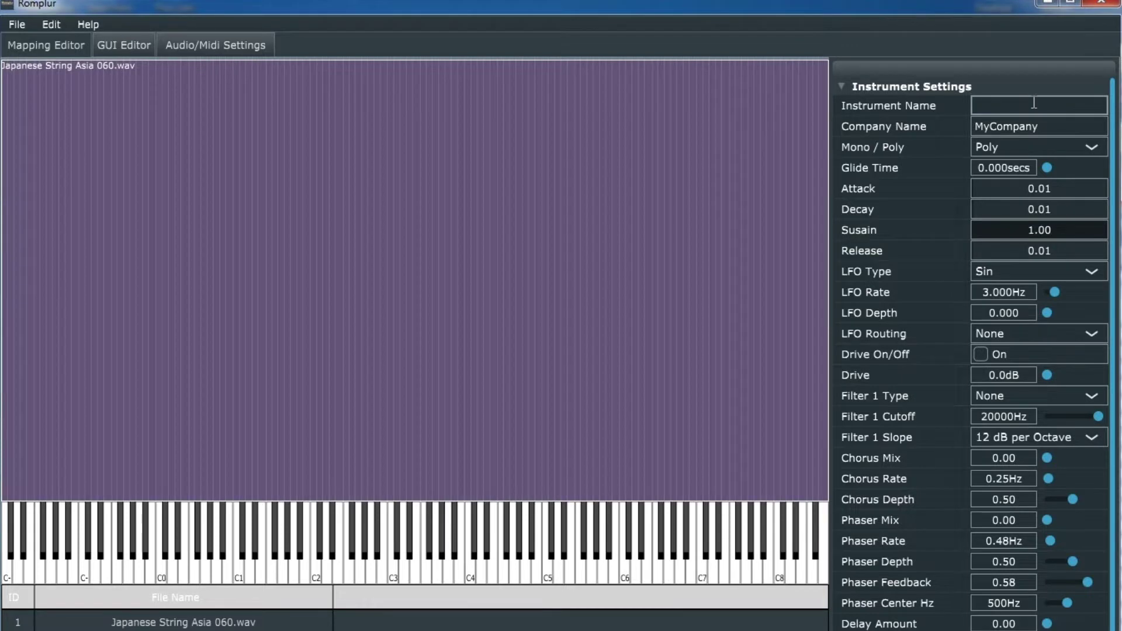
text(Preset - Japanese String)
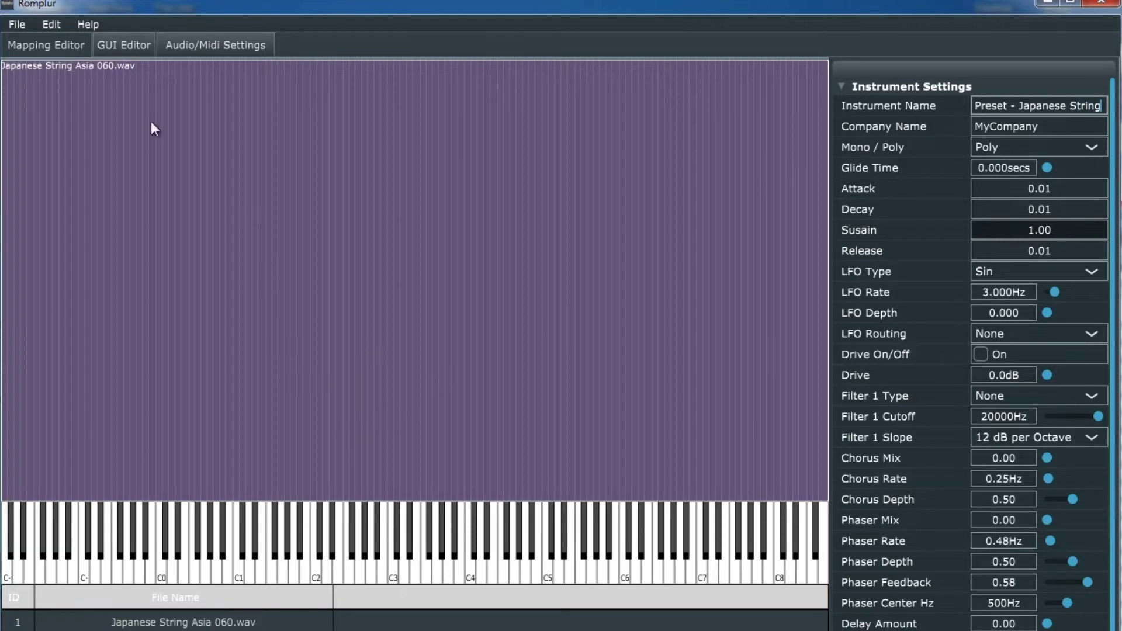
Save the instrument as "Preset - Japanese String" in the Flames VST.rmplrInstruments folder on the desktop
click(17, 24)
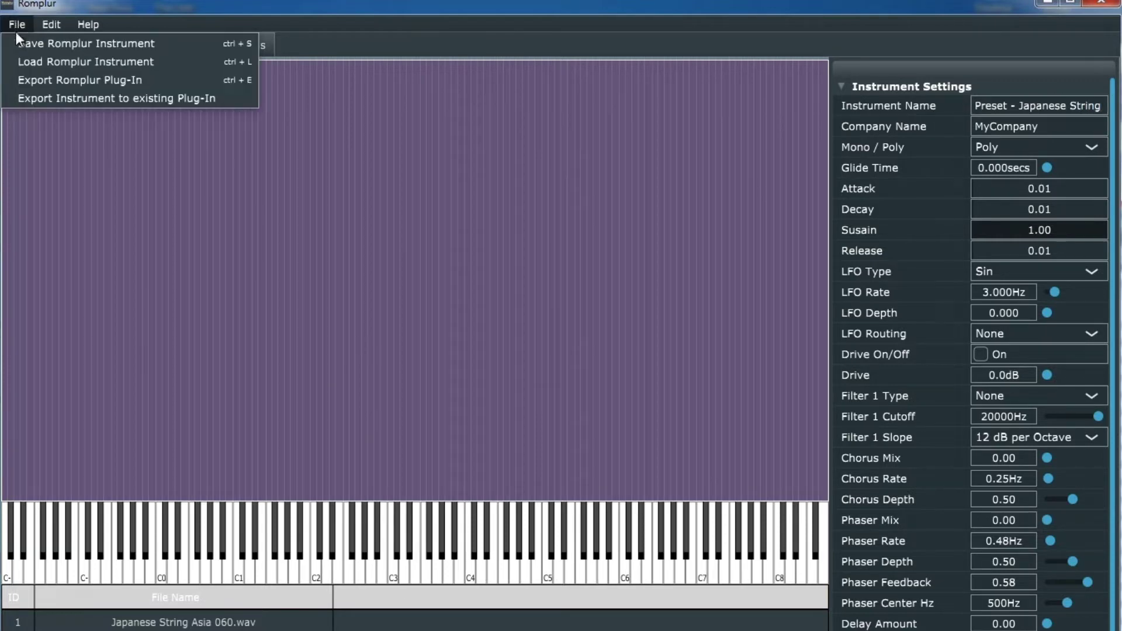
click(57, 44)
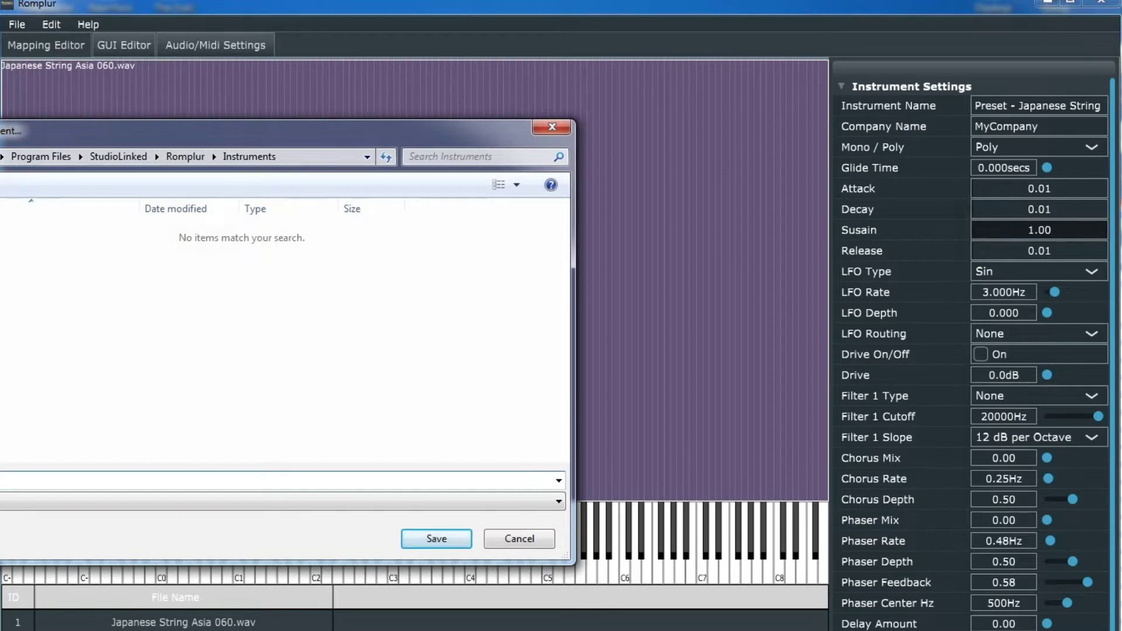
drag(563, 245, 569, 345)
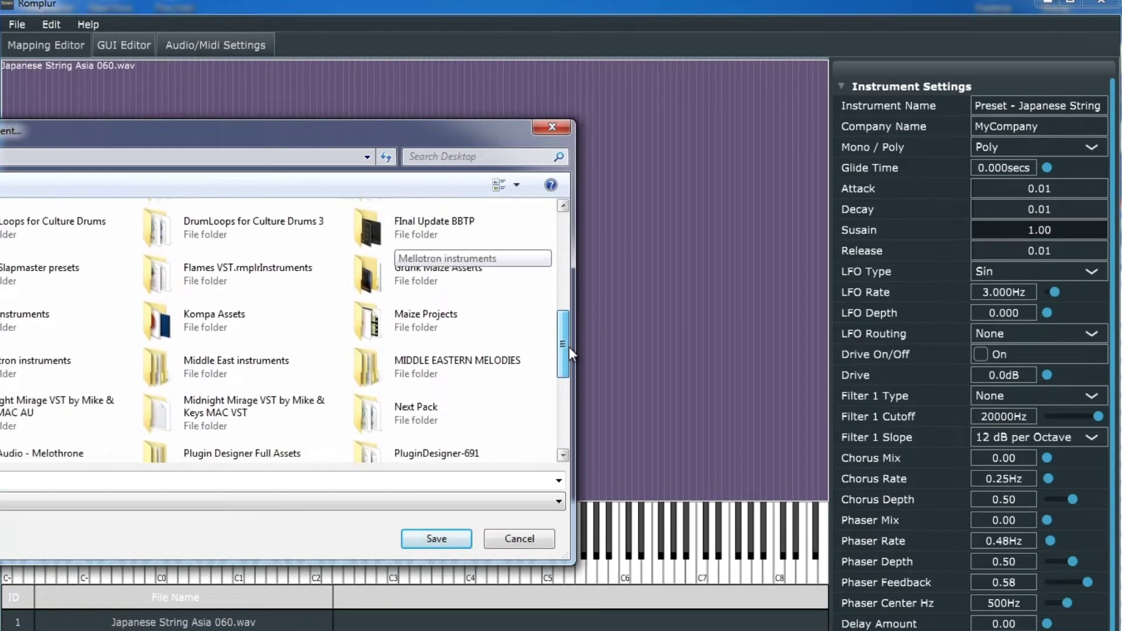
double_click(230, 284)
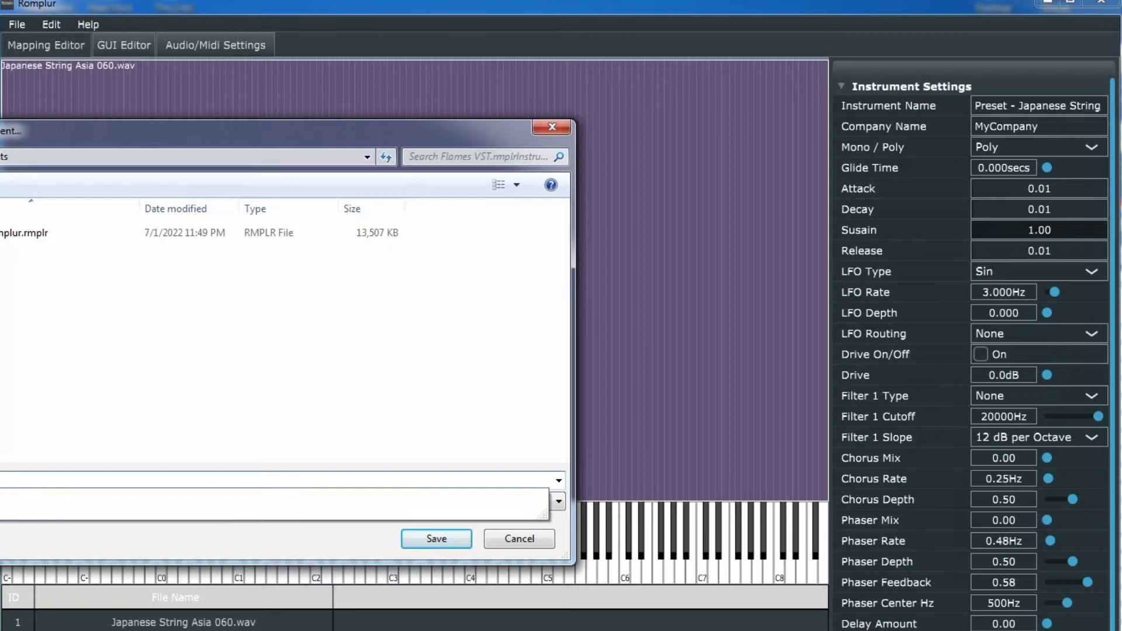
click(437, 538)
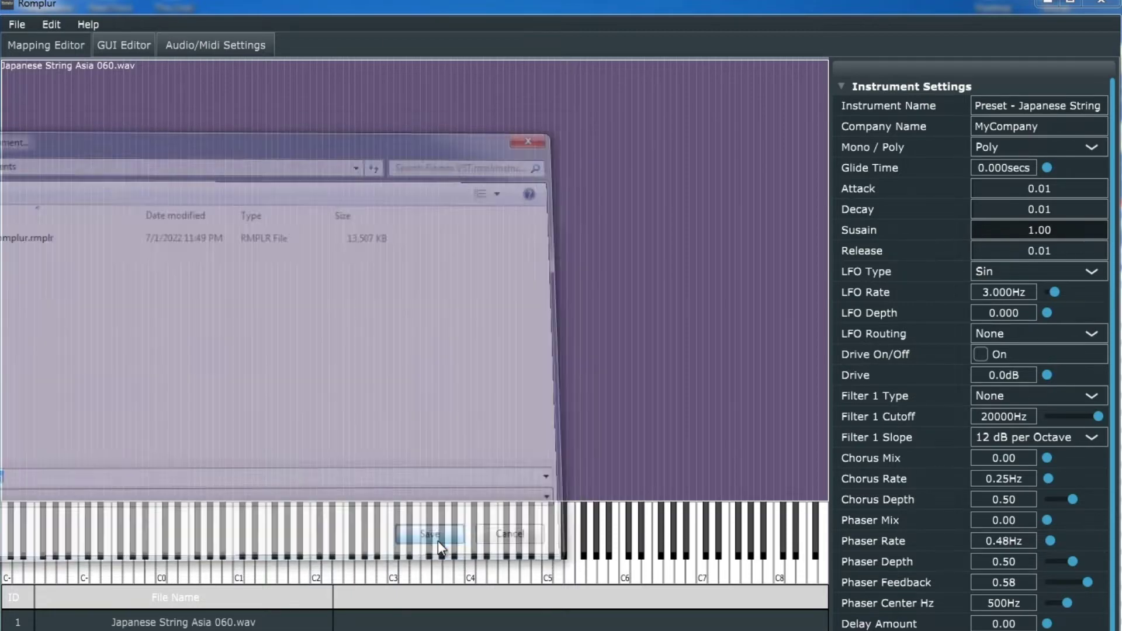
Check the contents of the Flames VST.rmplrInstruments folder on the desktop for the saved preset, and close the folder
drag(530, 6, 750, 22)
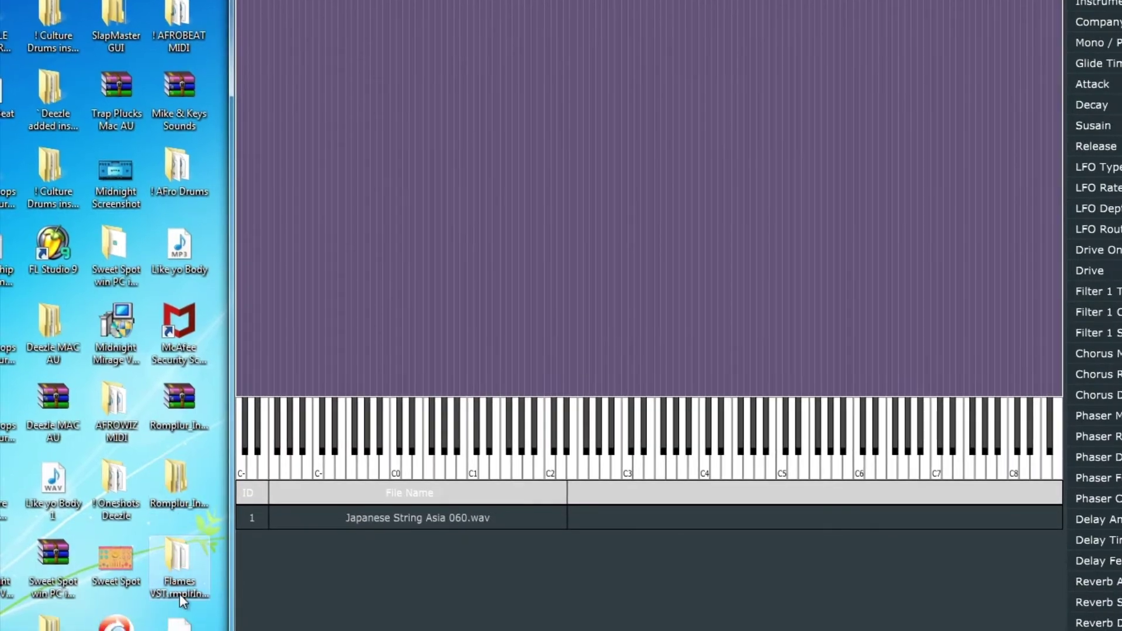
double_click(174, 566)
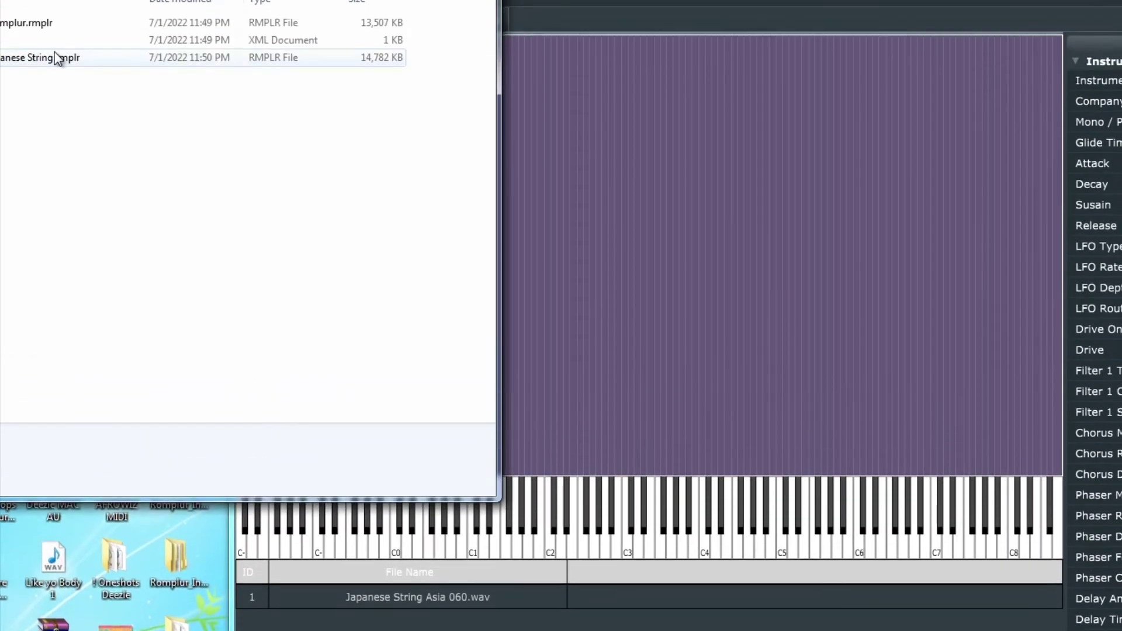
drag(89, 0, 554, 109)
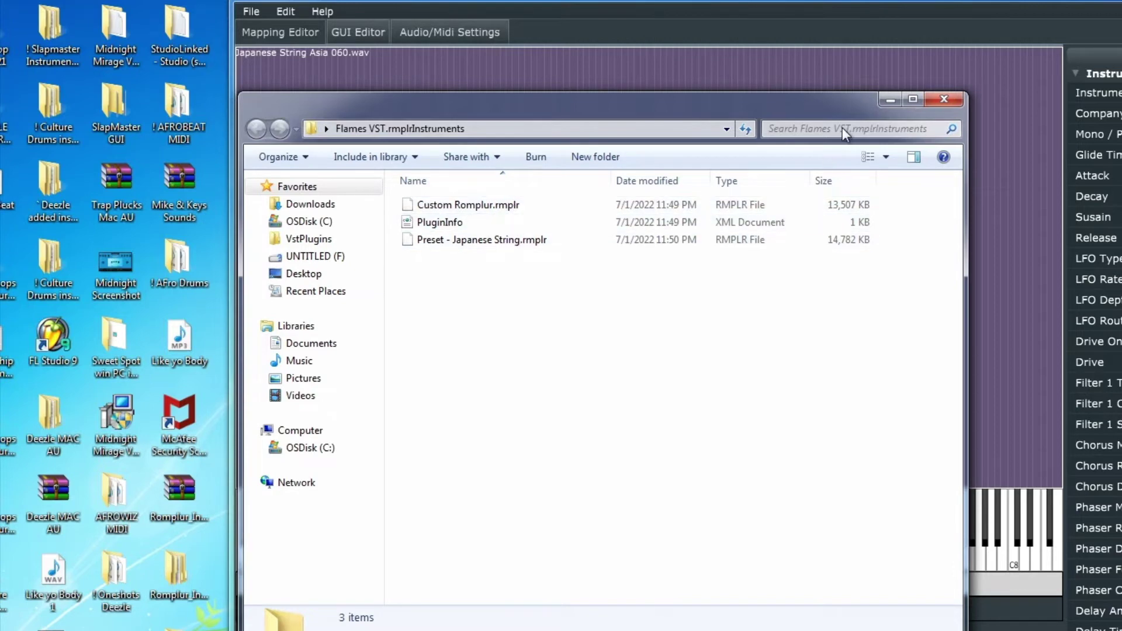
click(942, 101)
Remove the Japanese String Asia 060.wav sample from the mapping
click(476, 611)
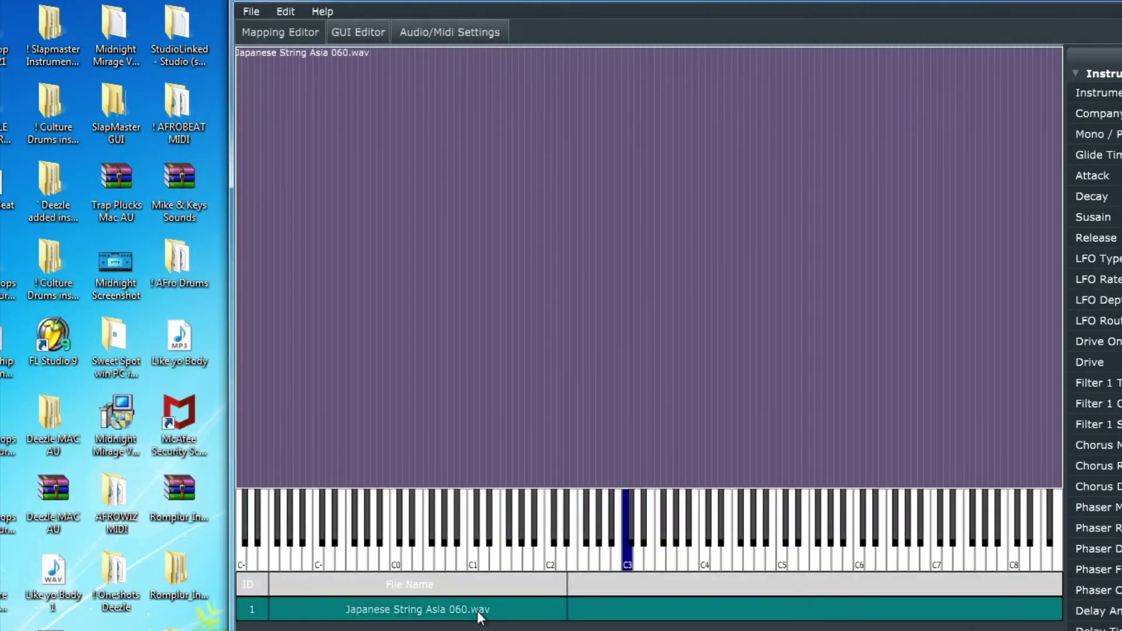
right_click(449, 612)
click(494, 606)
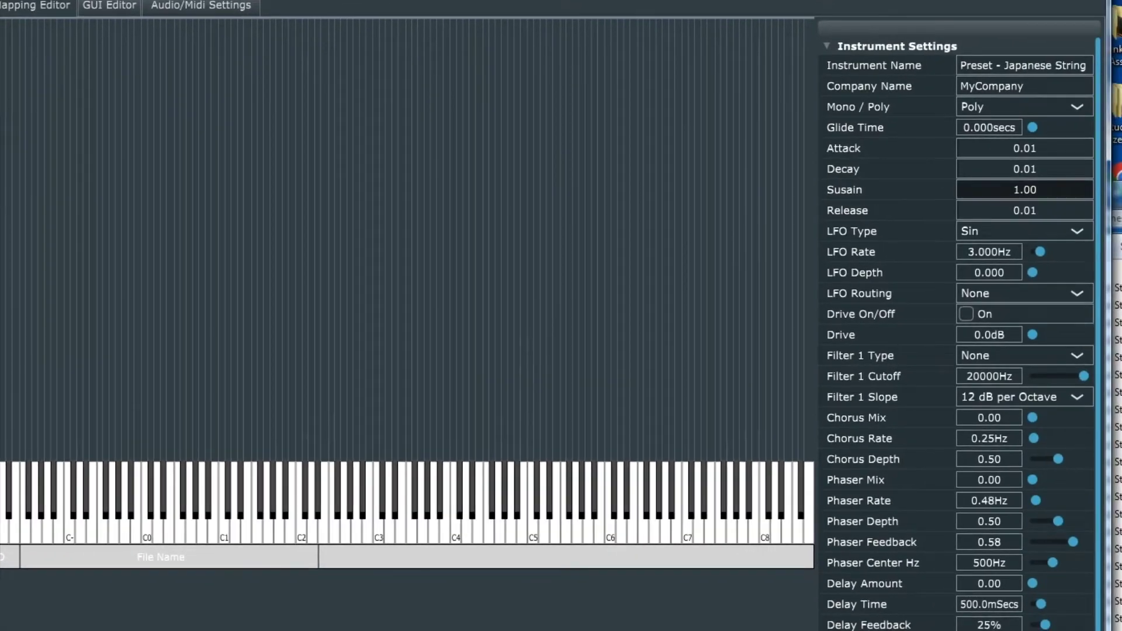
Import the Shakuhachi Asia 060 sample from the China instruments folder with root note and key range at 60
drag(1120, 202, 1106, 133)
click(491, 127)
double_click(696, 258)
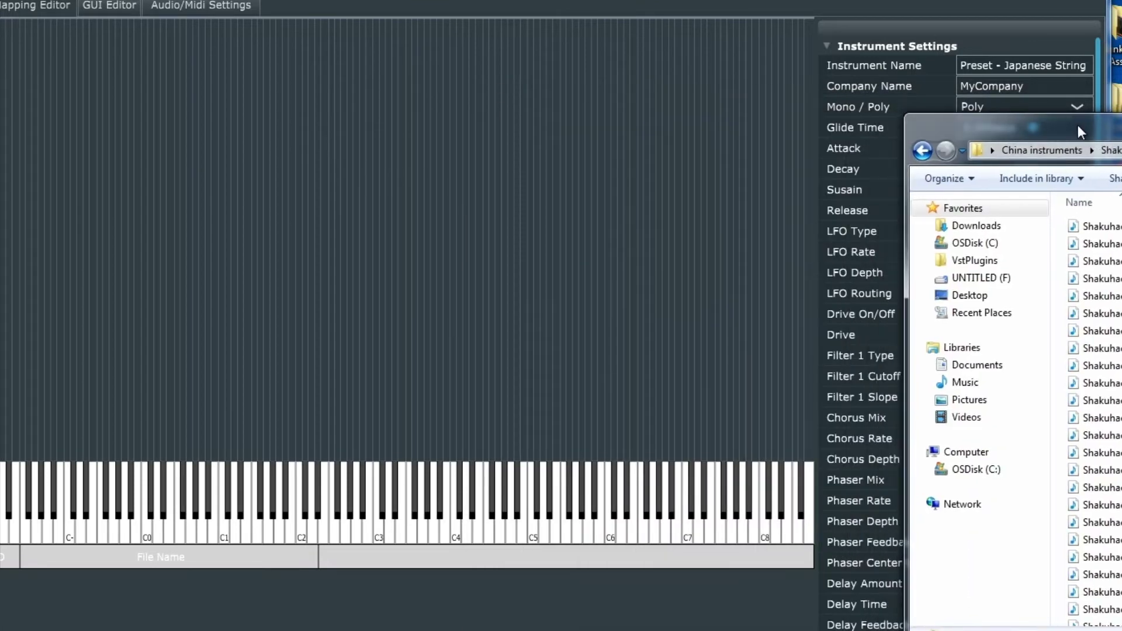
click(1106, 435)
scroll(1106, 435, down, 4)
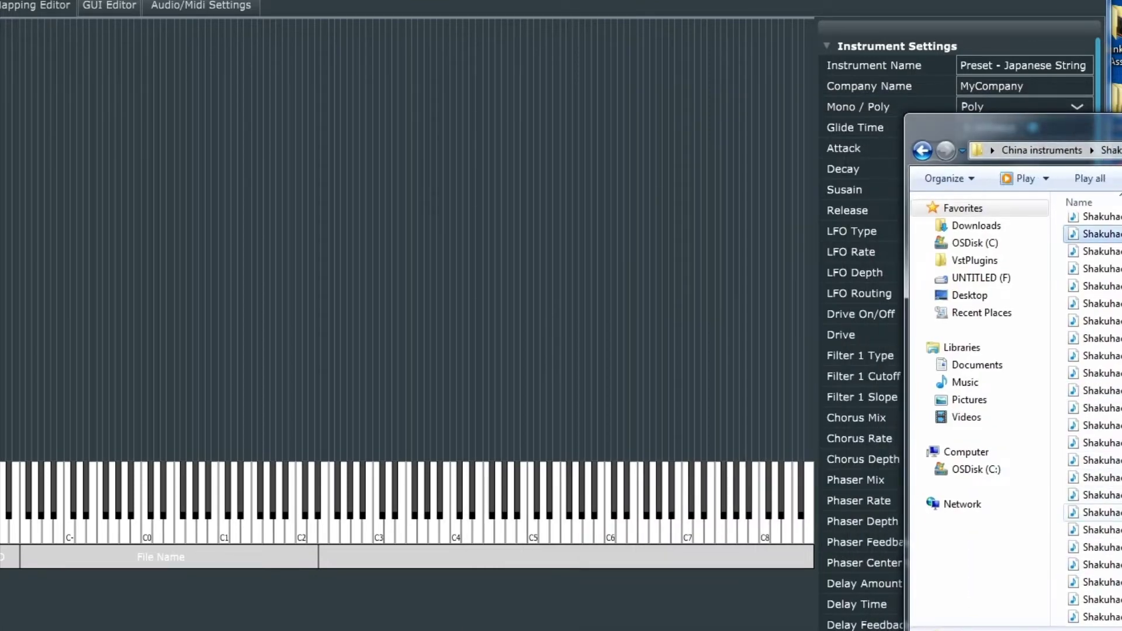
drag(1106, 442, 424, 350)
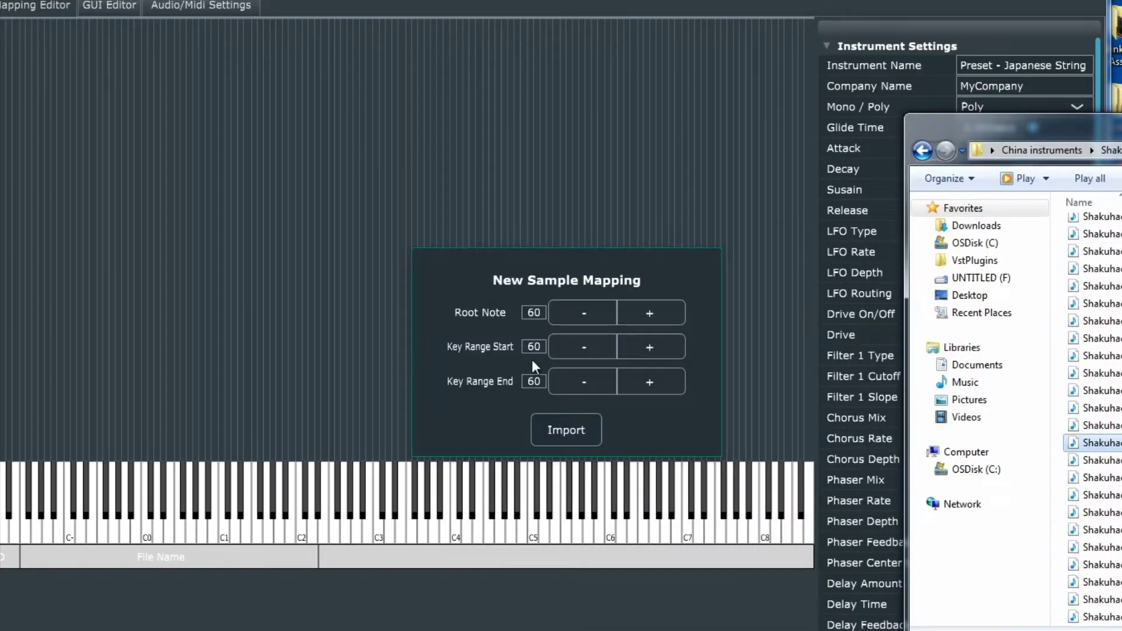
click(569, 433)
Extend the Shakuhachi sample's key range in both directions to cover the whole keyboard
click(375, 378)
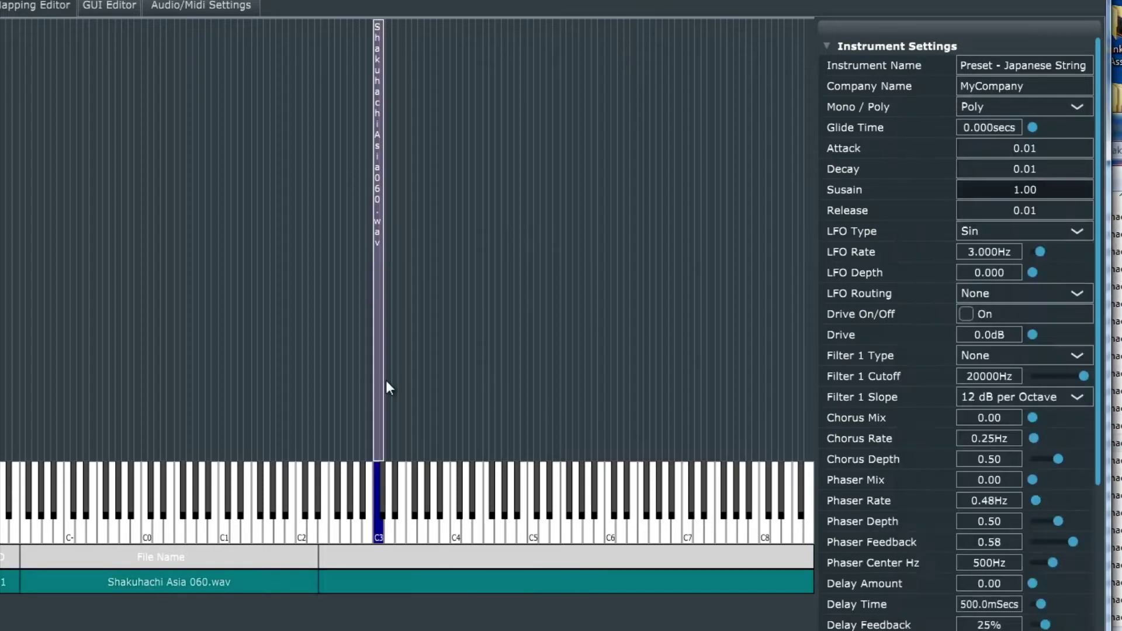
drag(383, 380, 1007, 416)
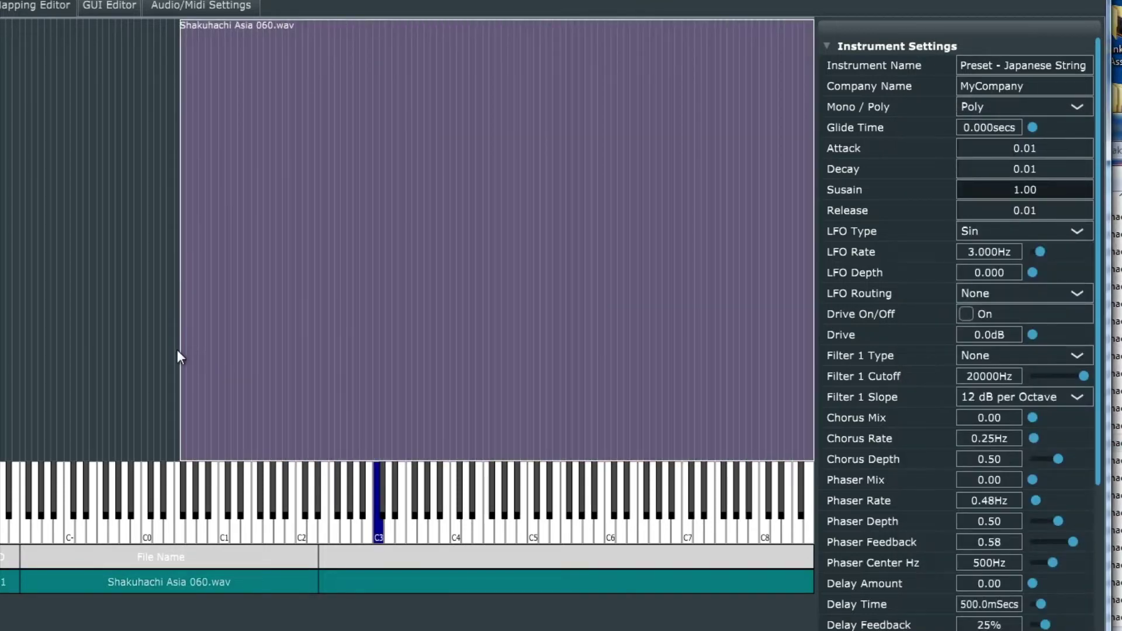
drag(180, 352, 1, 351)
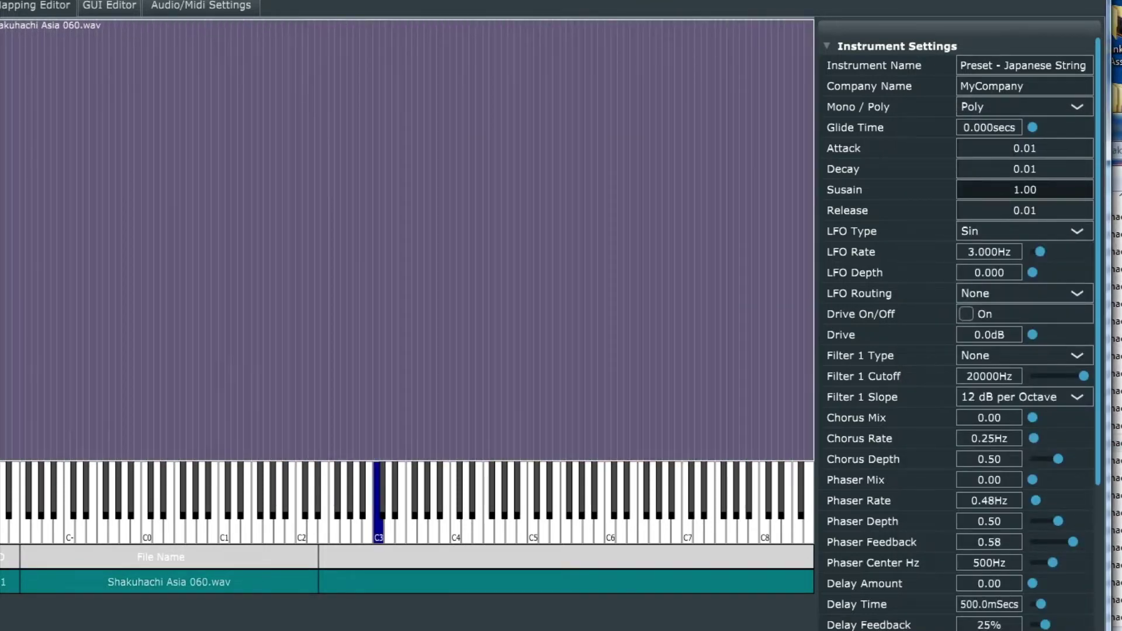
Change the instrument name to "Preset - Shakuhachi"
click(1011, 66)
drag(1003, 66, 1088, 66)
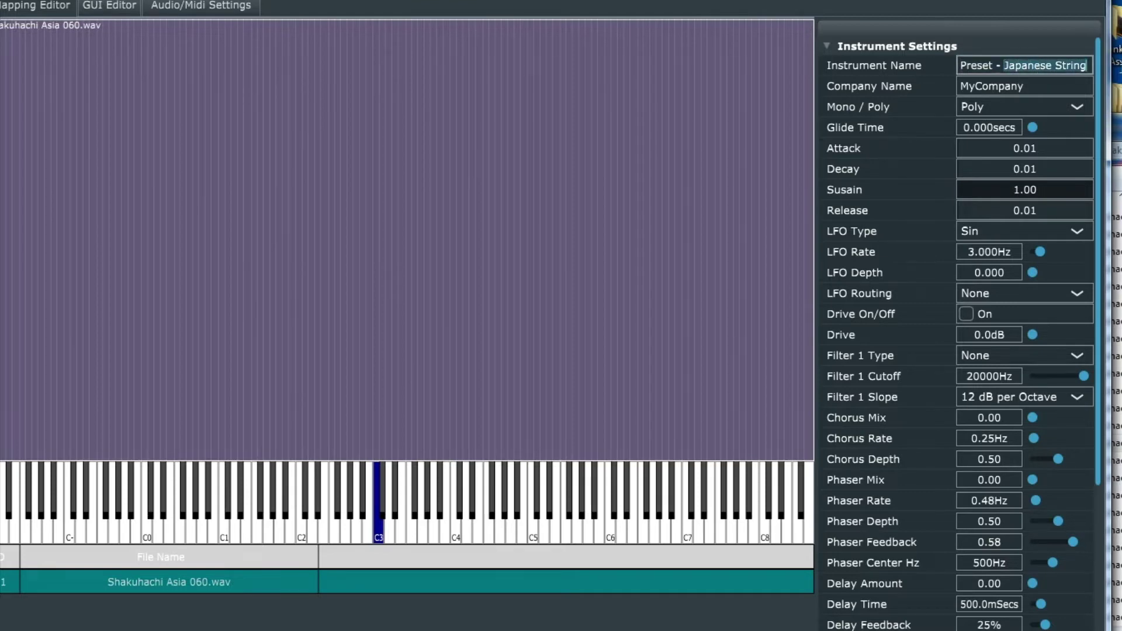
key(BackSpace)
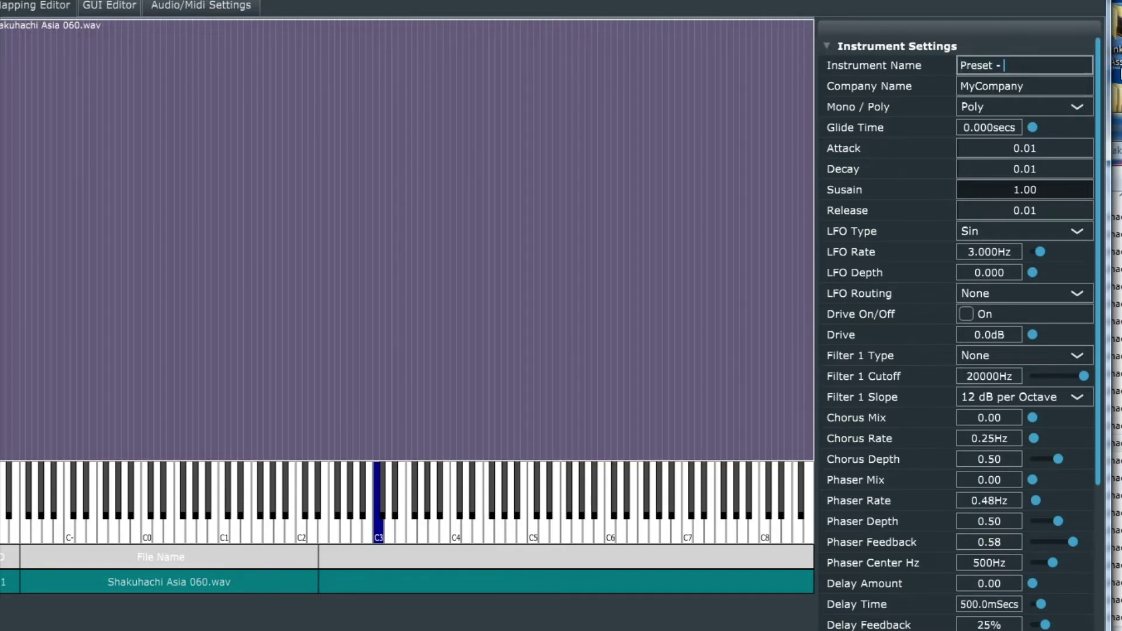
text(Sha)
text(kuhachi)
Save the instrument as "Preset - Shakuhachi" in the Flames VST.rmplrInstruments folder on the desktop
click(5, 21)
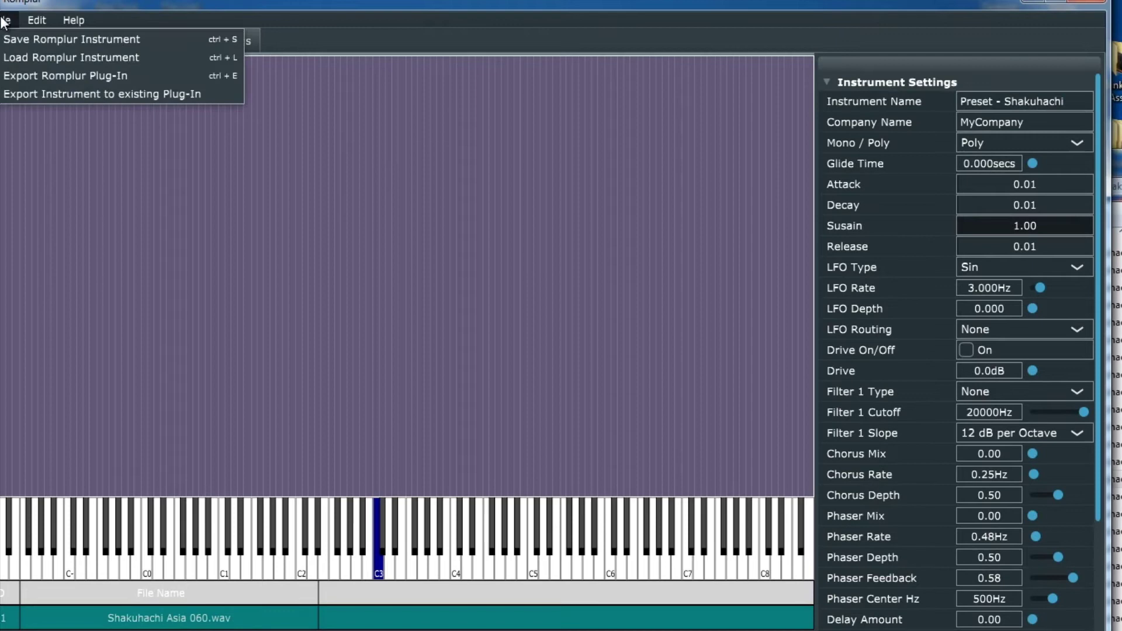
click(97, 40)
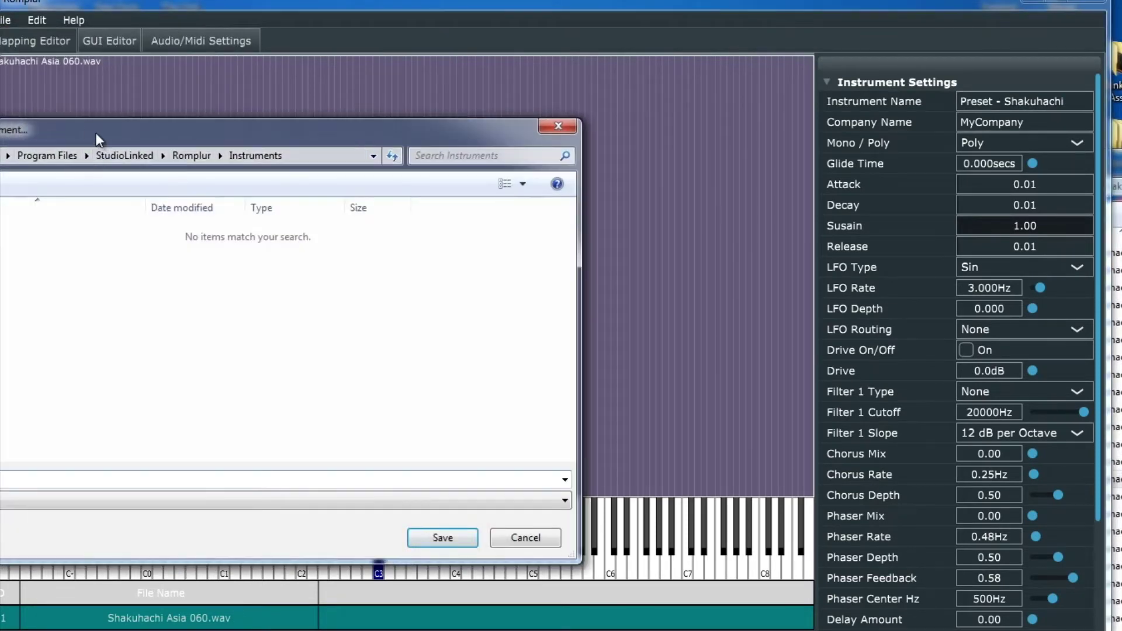
drag(96, 132, 331, 184)
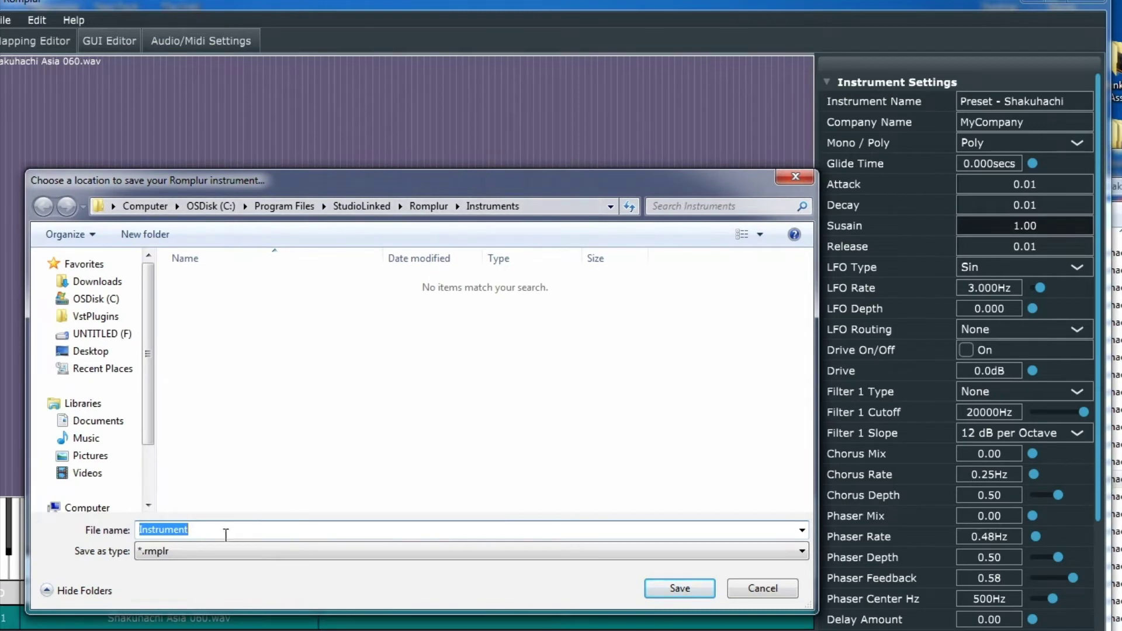
key(BackSpace)
text(P)
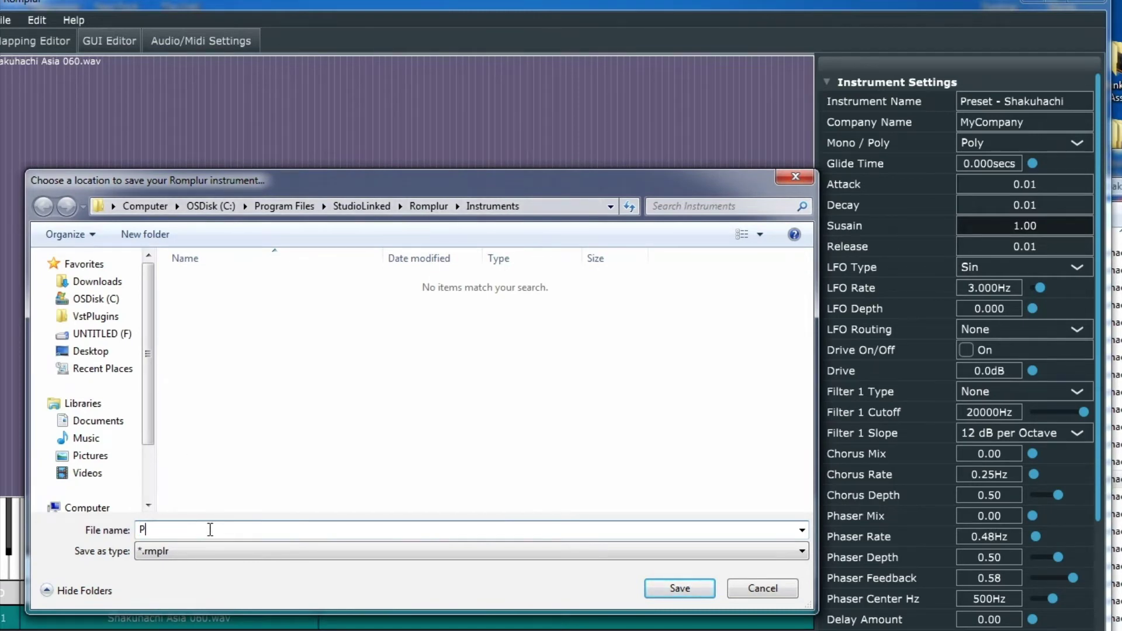
text(reset - Shakuhachi)
click(90, 351)
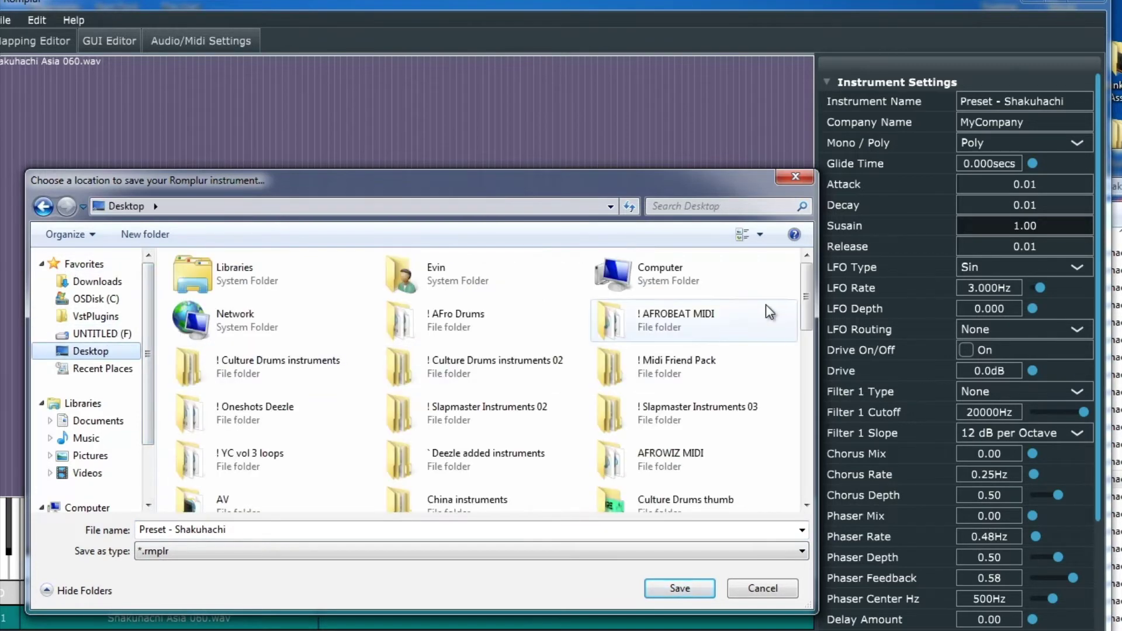
drag(803, 296, 811, 391)
double_click(518, 358)
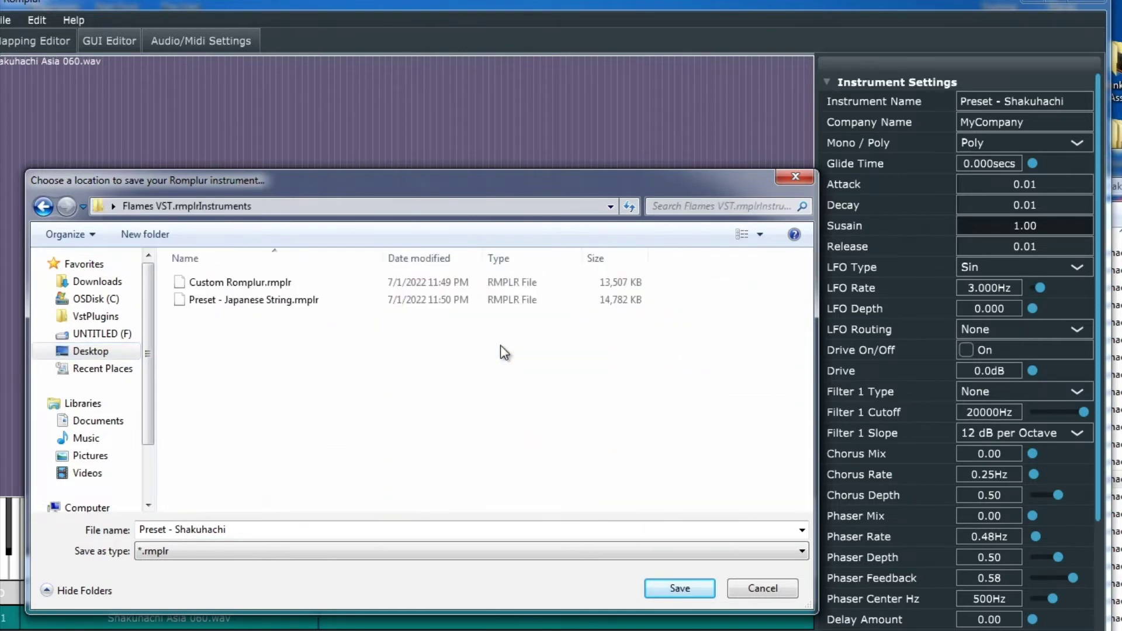
click(684, 586)
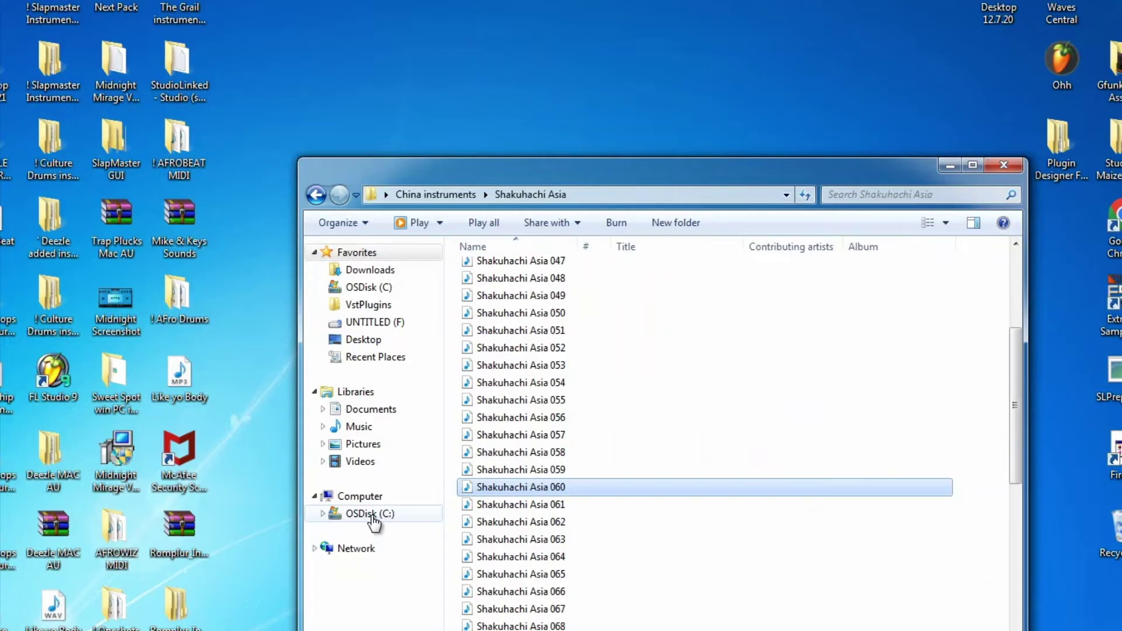
Browse to the VST3 folder inside Common Files under Program Files on the C: drive
click(368, 515)
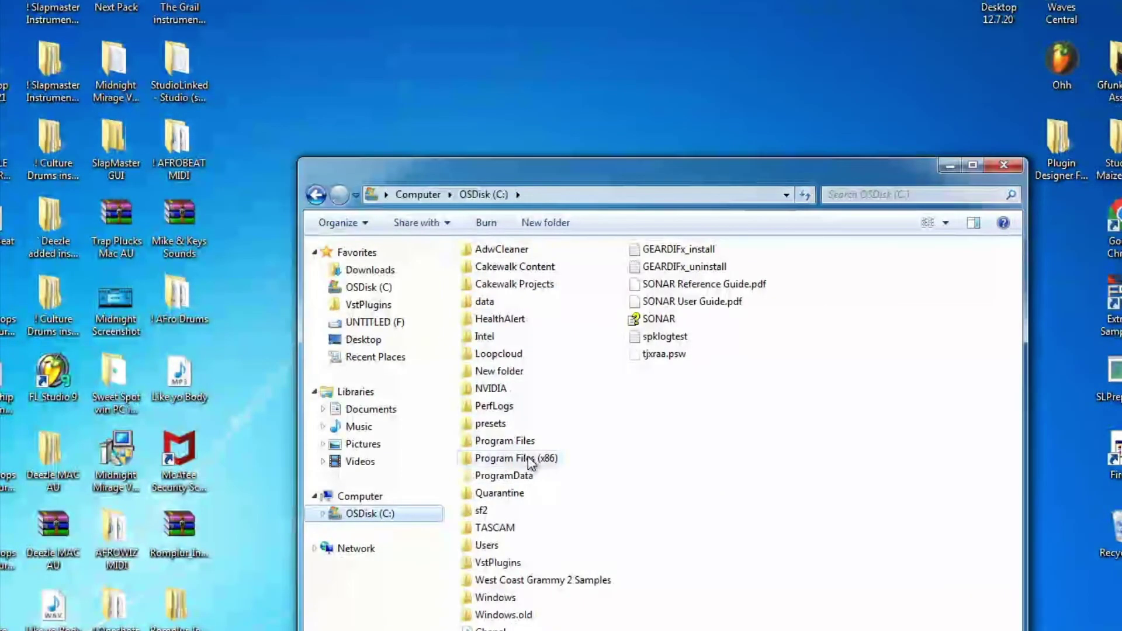
double_click(517, 440)
double_click(512, 429)
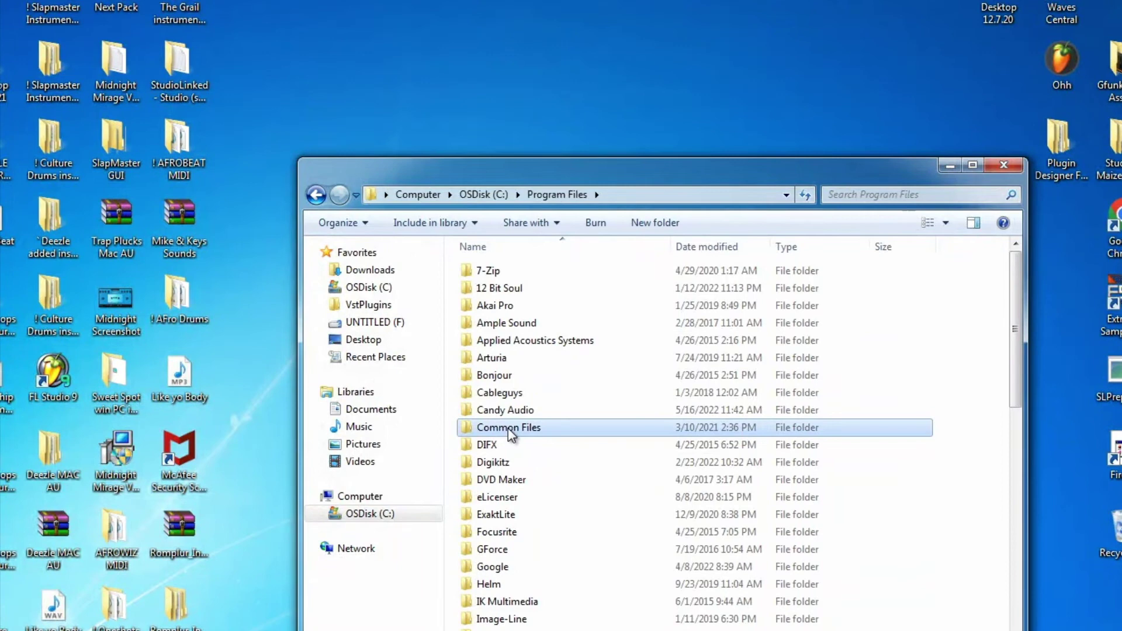
double_click(501, 458)
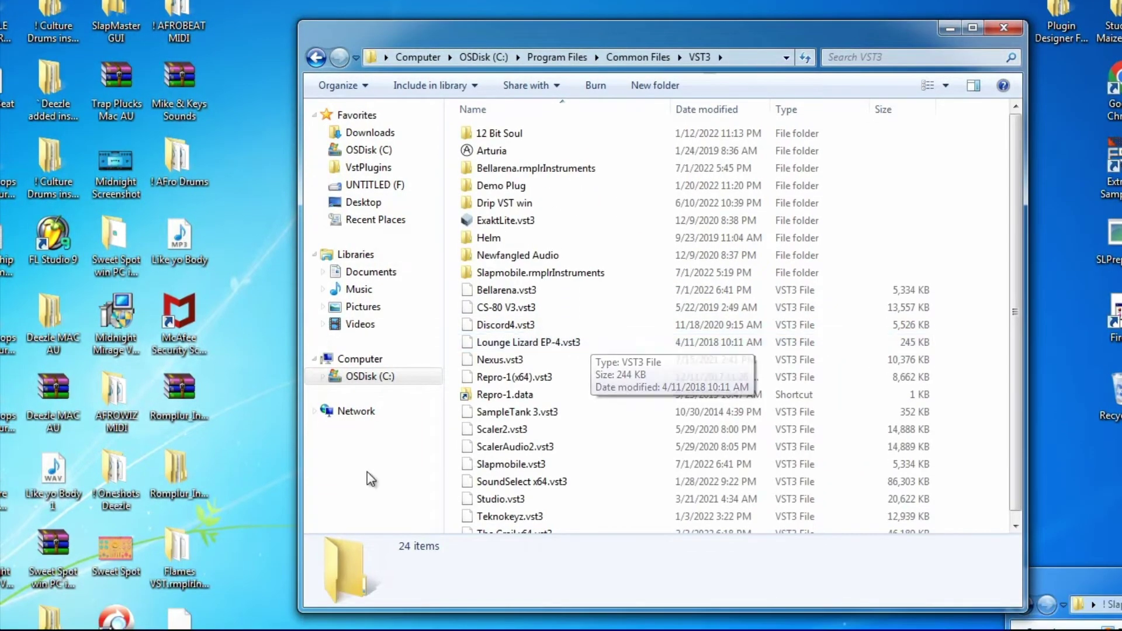
Move the Flames VST.rmplrInstruments folder and Flames VST.vst3 file from the desktop into VST3, granting administrator permission, and close the folder window
click(178, 564)
drag(179, 570, 472, 349)
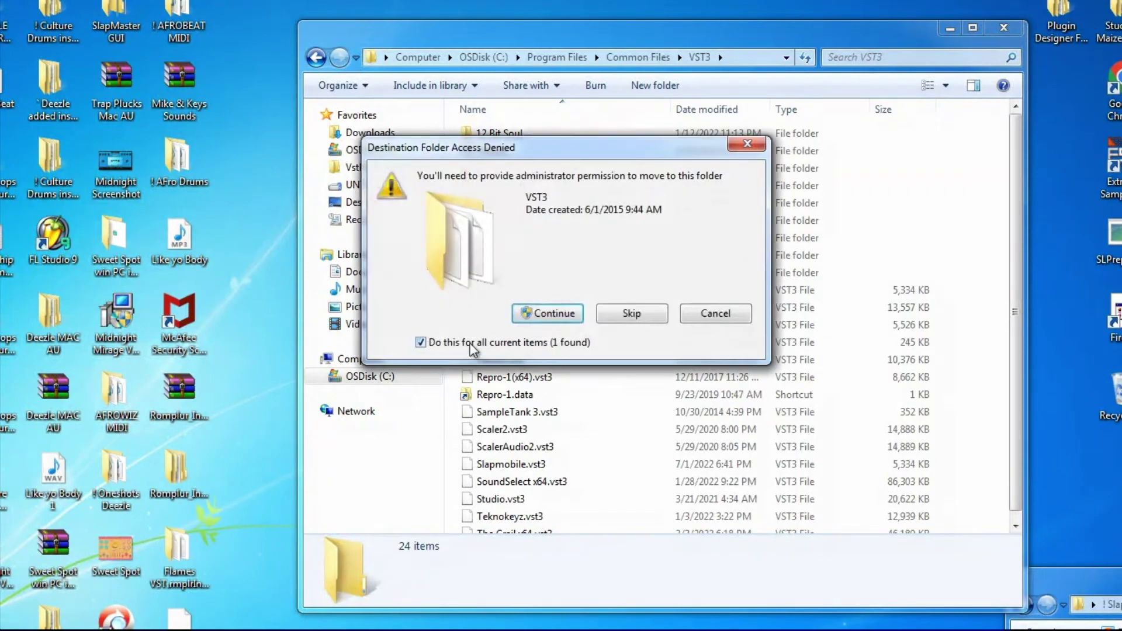
click(545, 315)
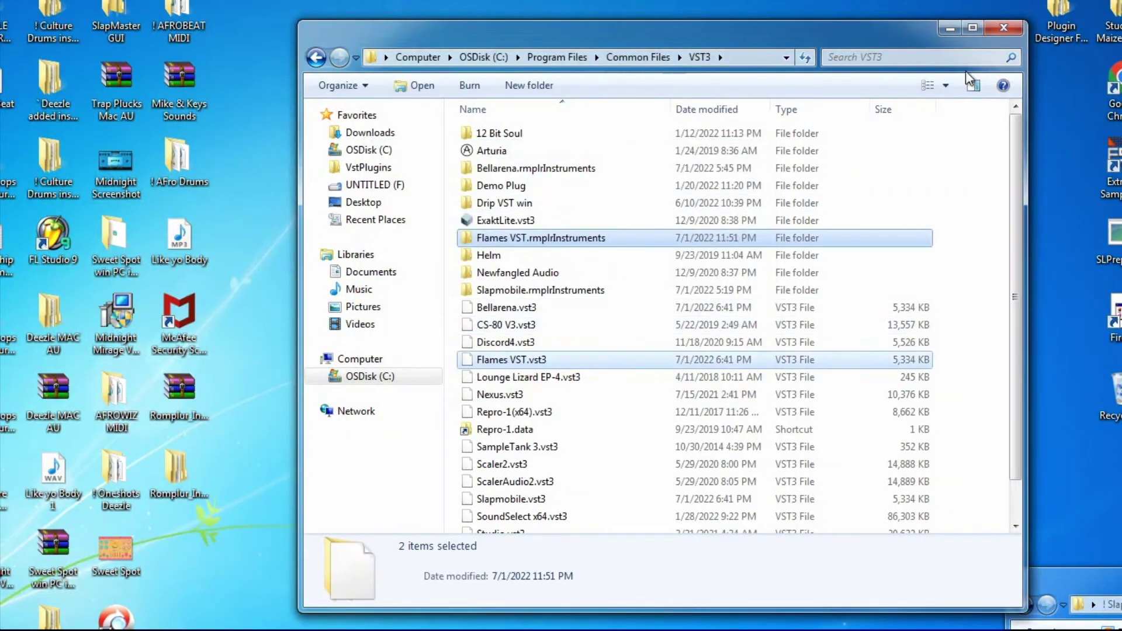
click(1003, 28)
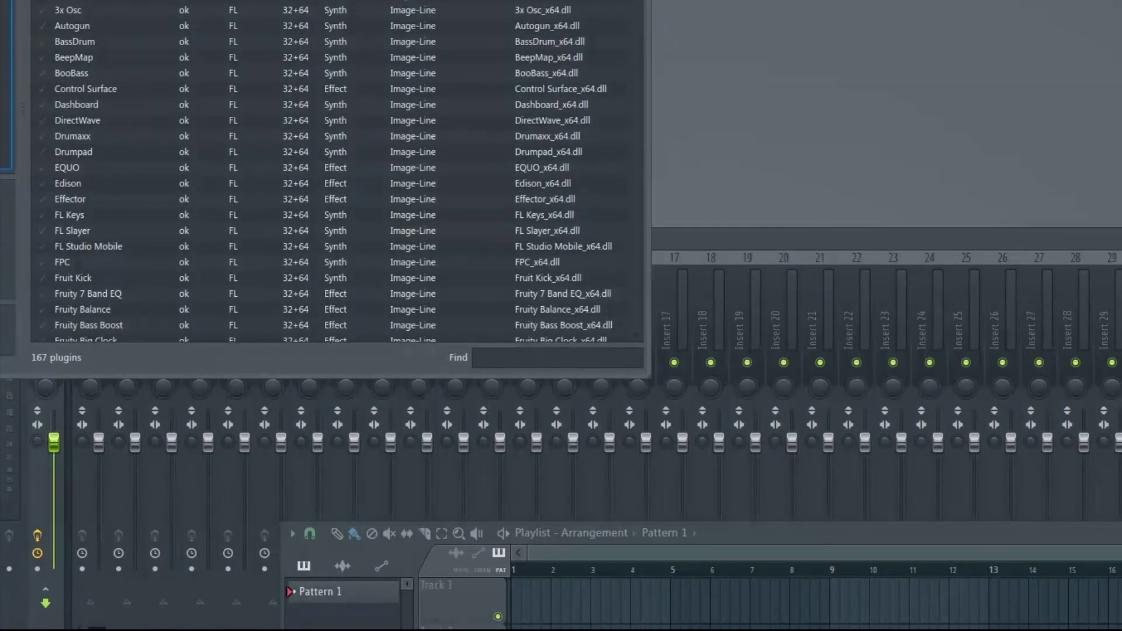
Scan for installed plugins with FL Studio's Plugin Manager and close the manager
drag(304, 0, 686, 0)
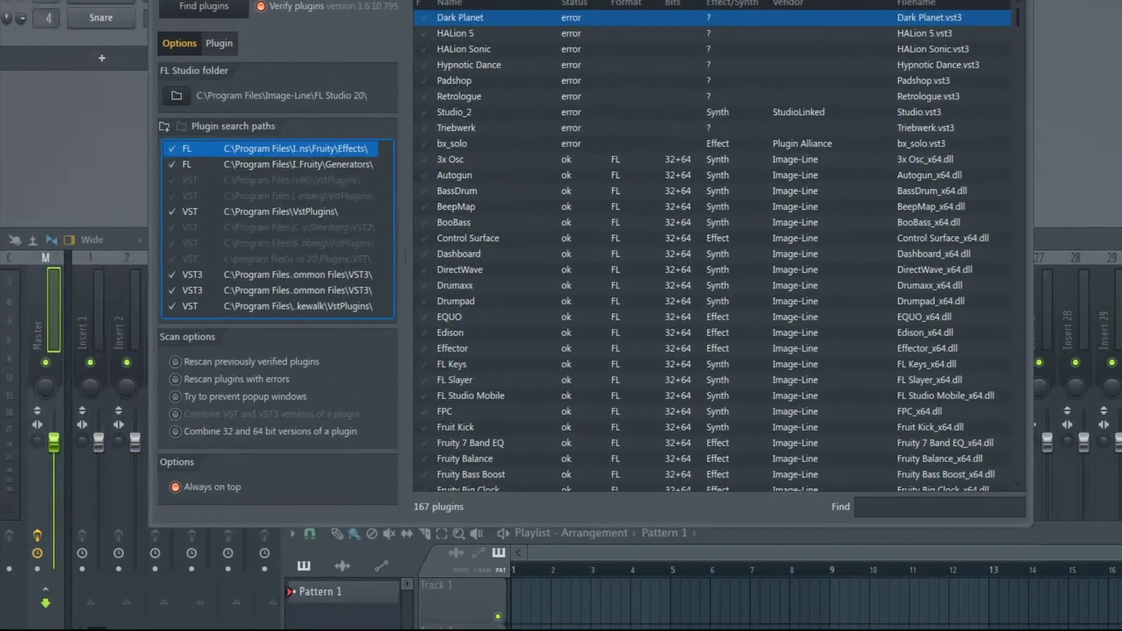
click(199, 7)
click(1019, 1)
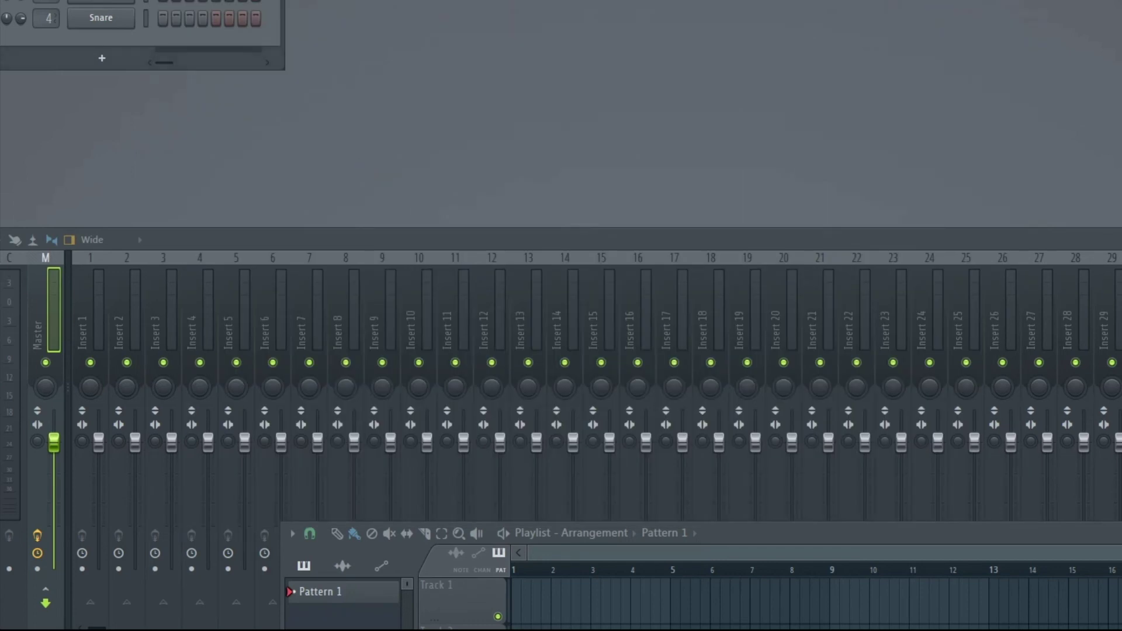
Add Flames VST to the channel rack as a new channel and load its "Preset - Japanese String" preset
drag(2, 234, 119, 39)
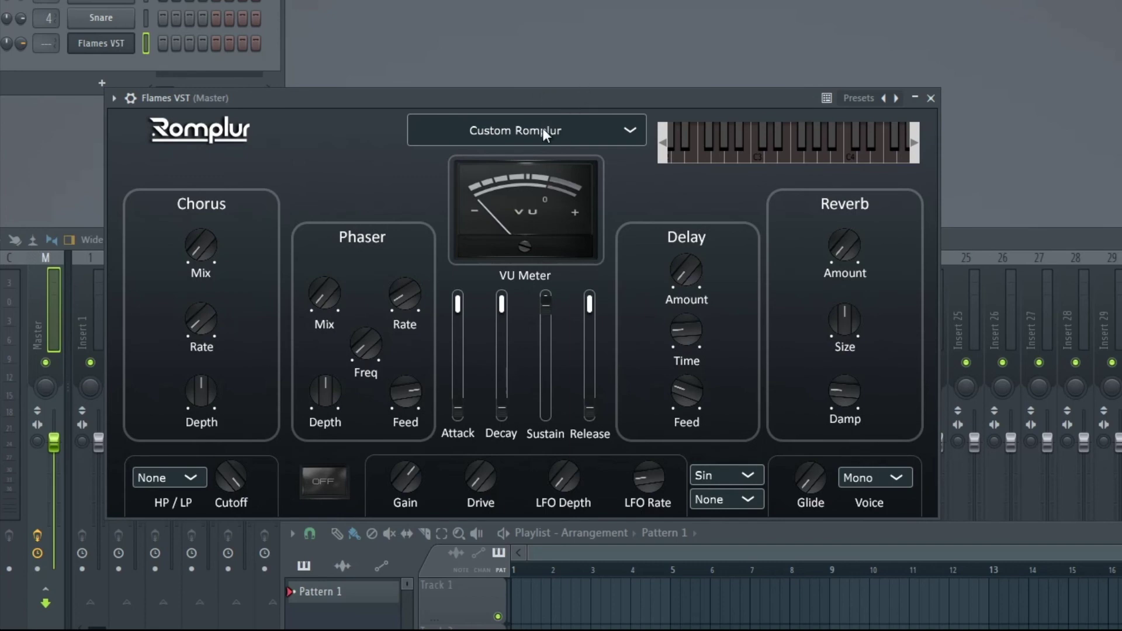
click(628, 133)
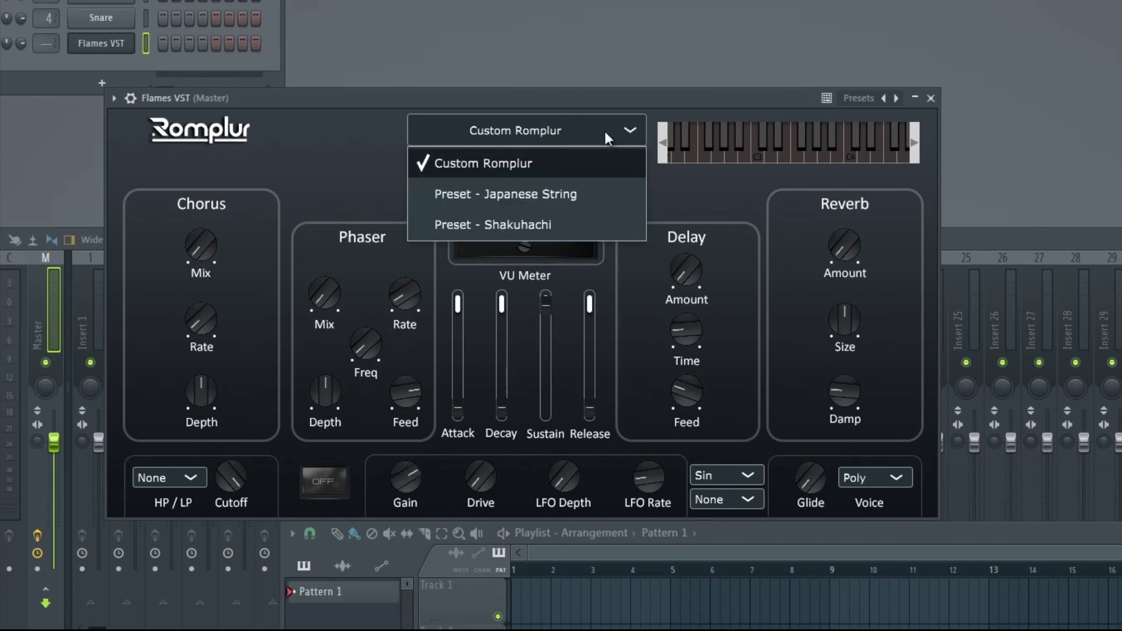
click(514, 191)
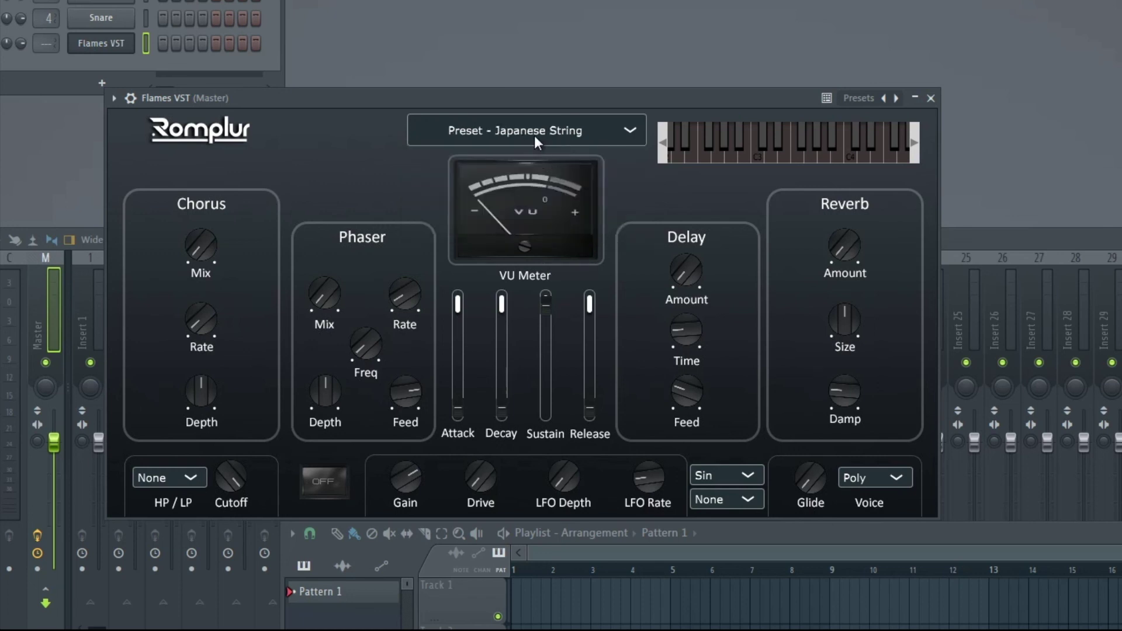